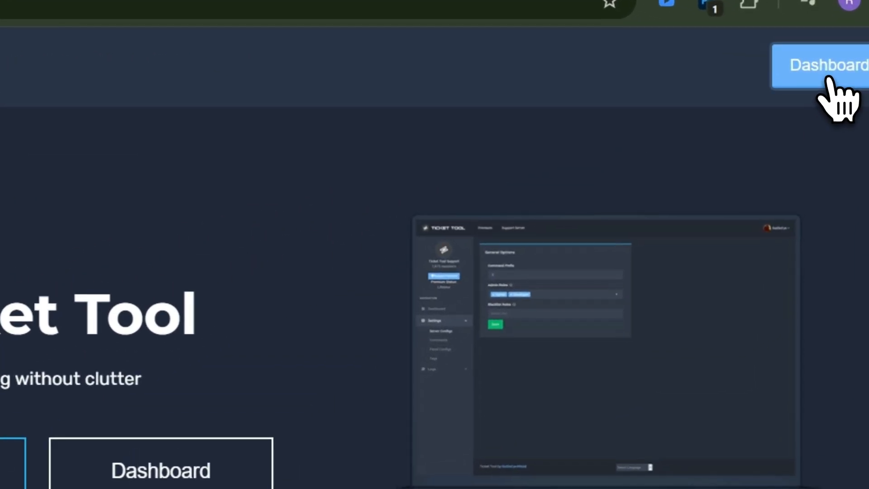
# Step: Open the Ticket Tool dashboard and log in with Discord, reviewing the access authorization
pyautogui.click(829, 79)
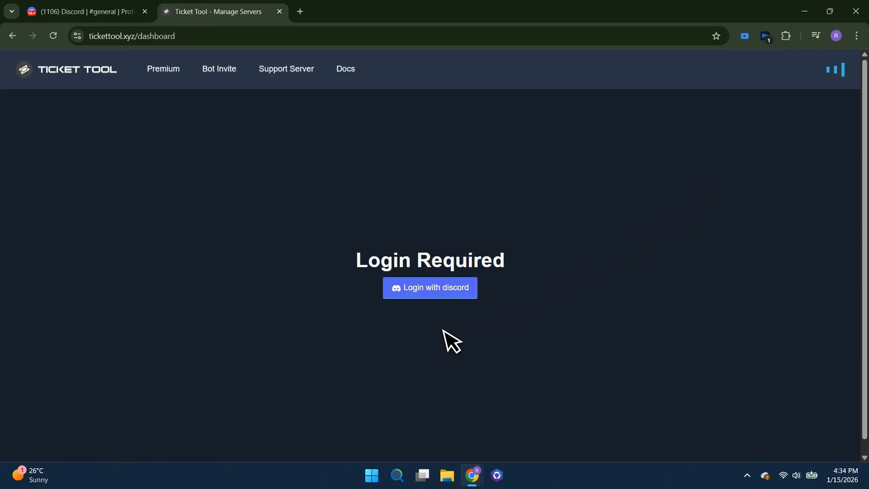
pyautogui.click(435, 300)
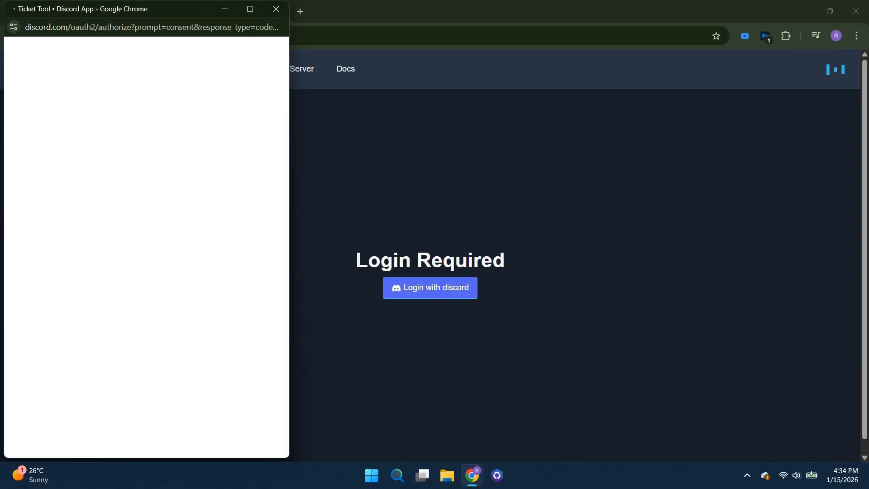
pyautogui.scroll(-3, 189, 316)
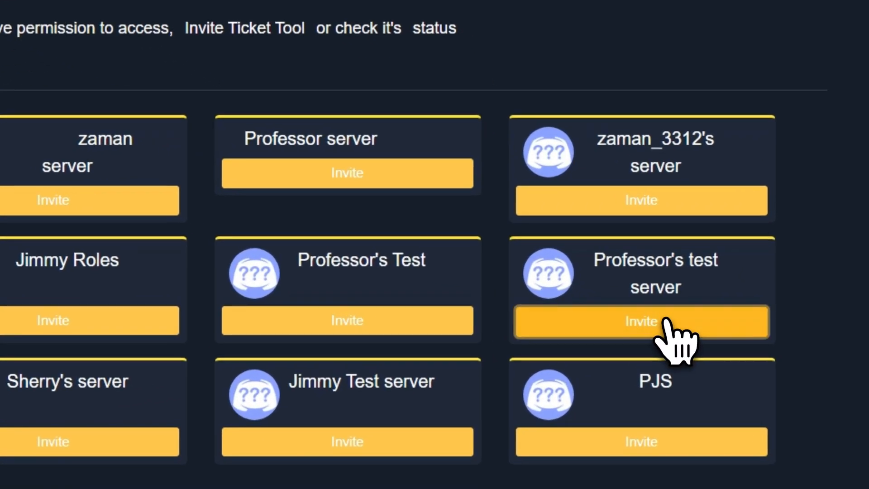
# Step: Invite Ticket Tool to Professor's test server, authorize all requested permissions, and close the authorization window
pyautogui.click(666, 322)
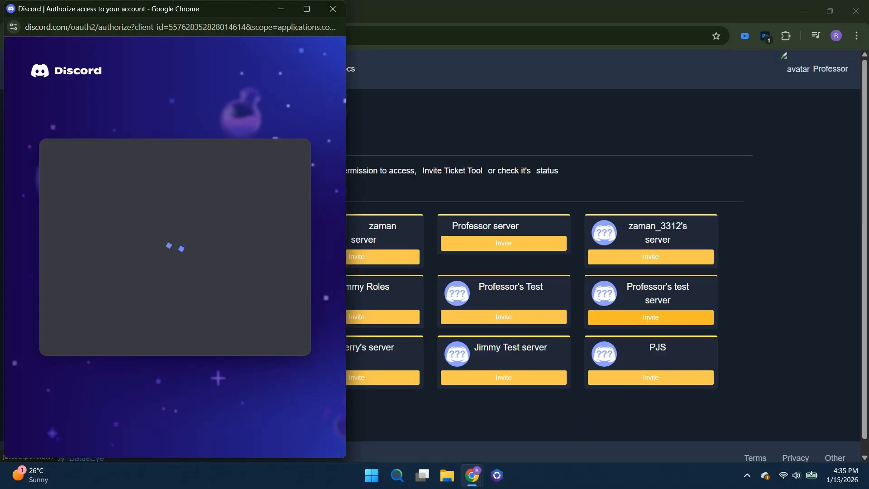
pyautogui.scroll(-2, 238, 342)
pyautogui.click(216, 330)
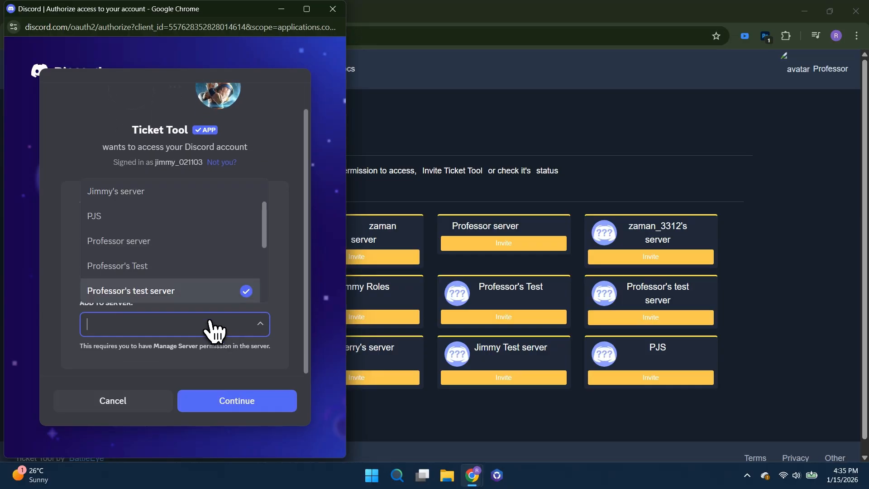
pyautogui.click(216, 303)
pyautogui.click(243, 404)
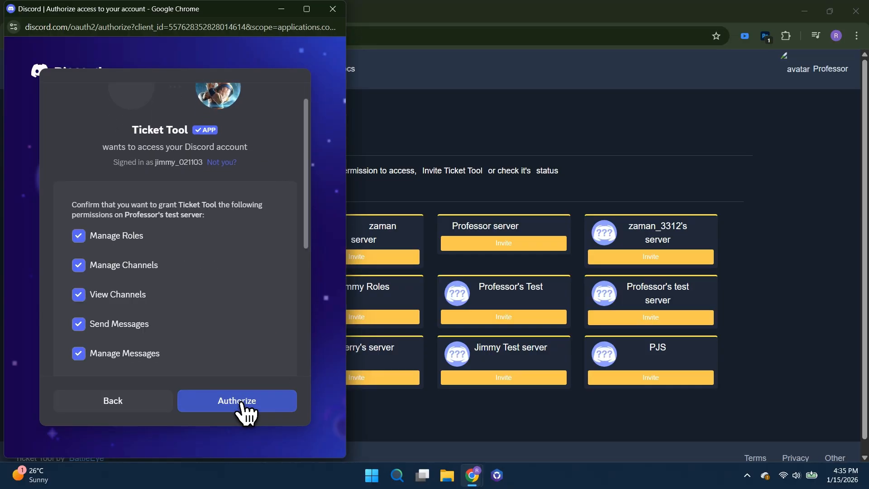
pyautogui.scroll(-5, 186, 315)
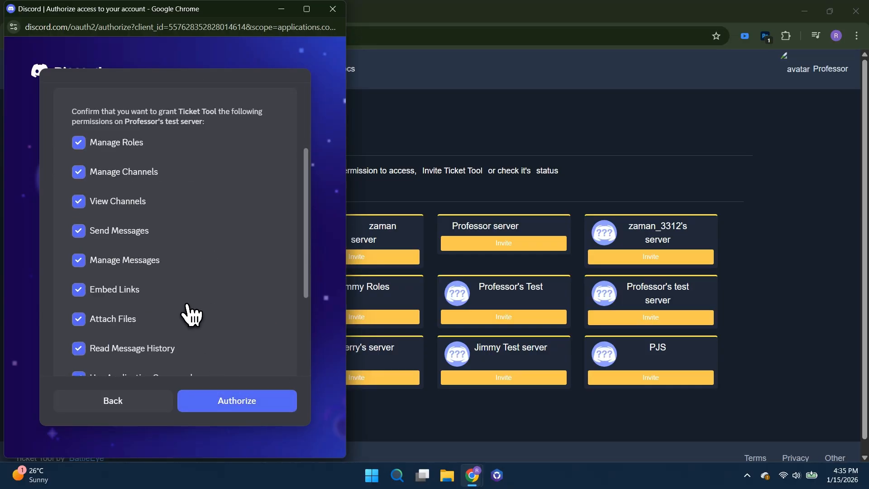
pyautogui.click(236, 410)
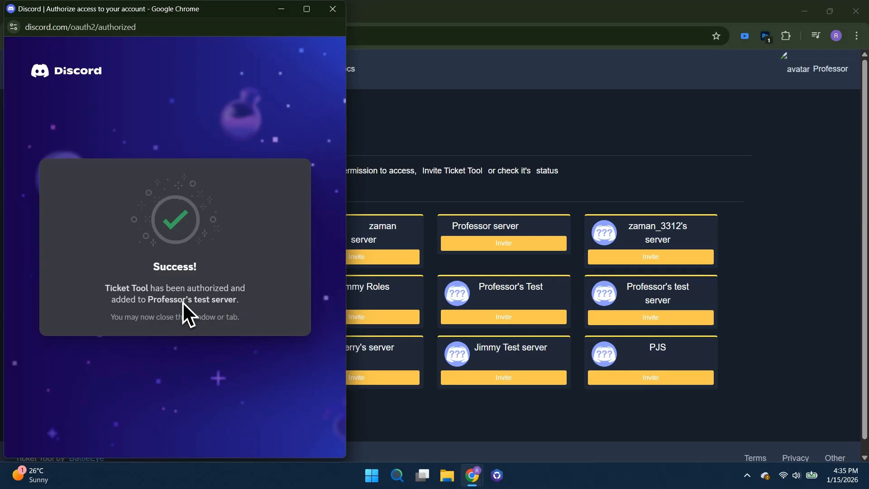
pyautogui.click(333, 8)
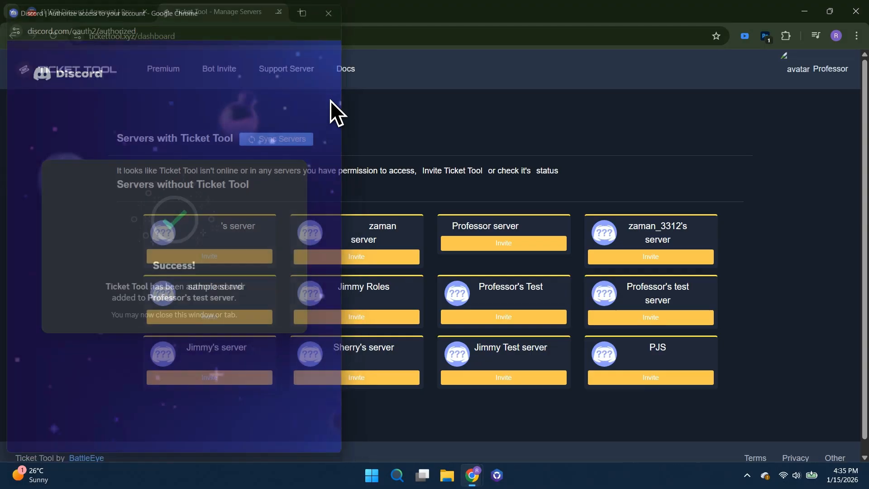
# Step: Switch to Discord, open the Roles settings of Professor's test server, and collapse the messaging permissions notice
pyautogui.click(110, 12)
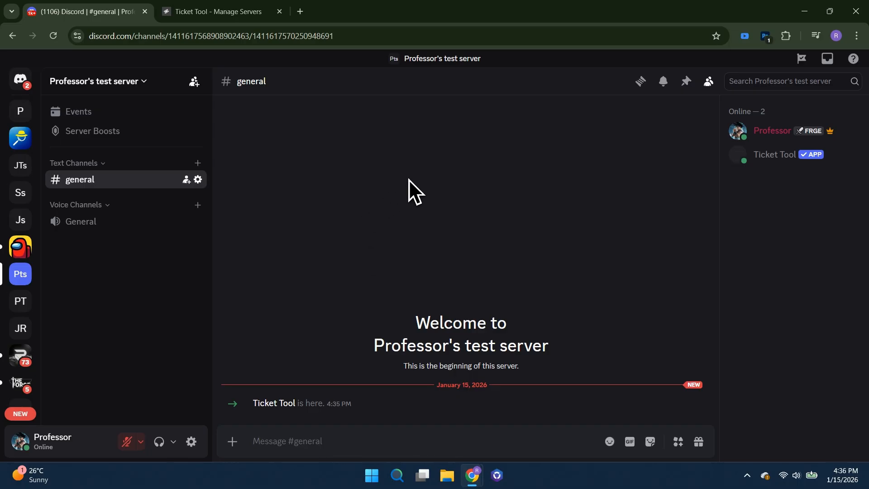
pyautogui.click(123, 85)
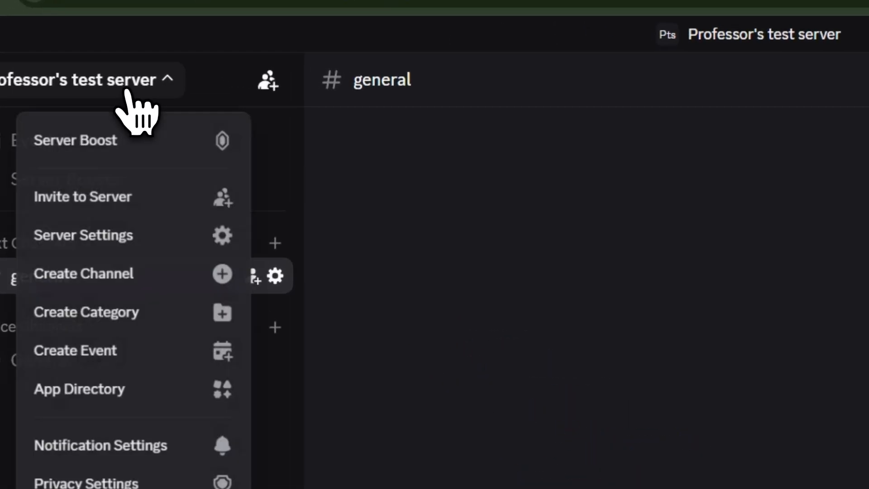
pyautogui.click(118, 247)
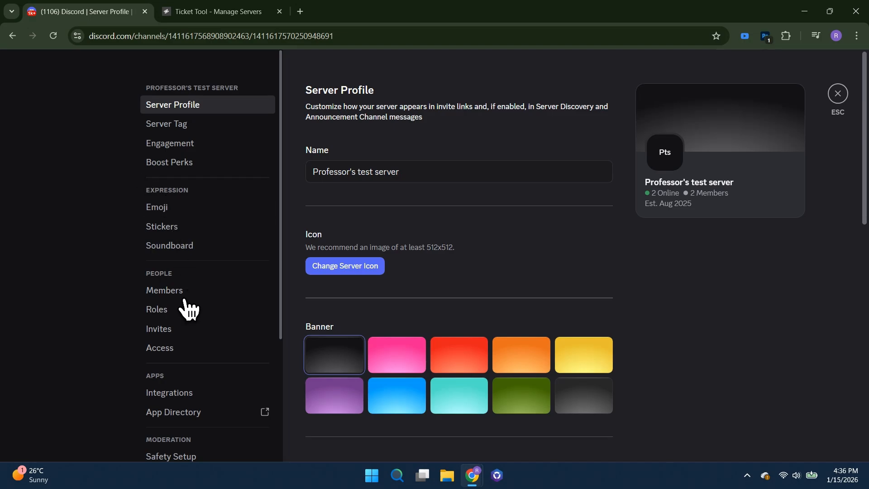
pyautogui.click(168, 310)
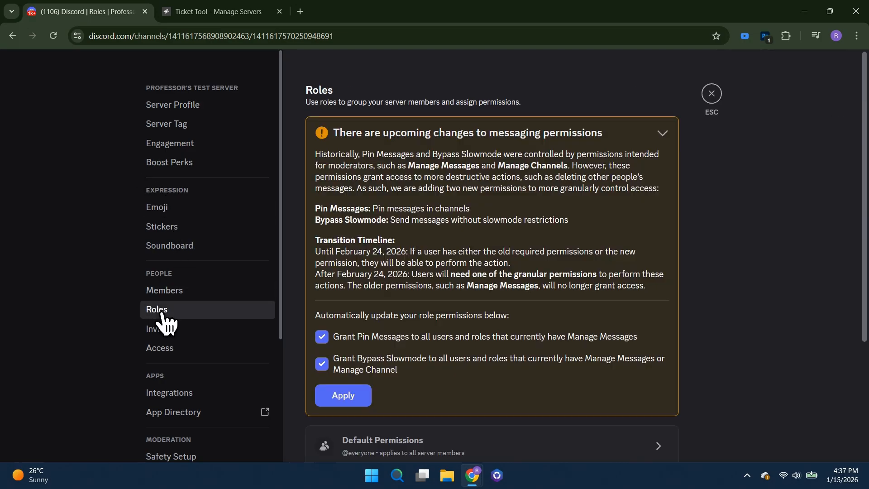
pyautogui.click(672, 134)
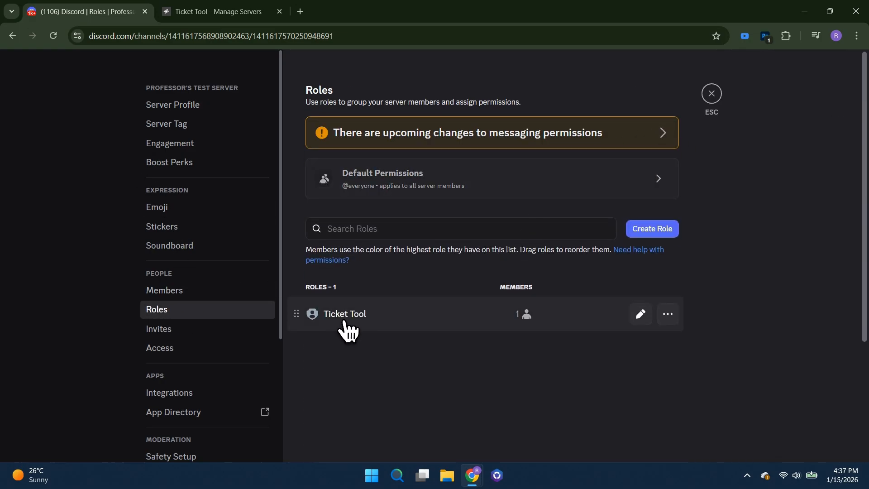
# Step: Create a new role named Members and save it
pyautogui.click(652, 230)
pyautogui.moveTo(471, 172); pyautogui.dragTo(417, 172)
pyautogui.write('Members')
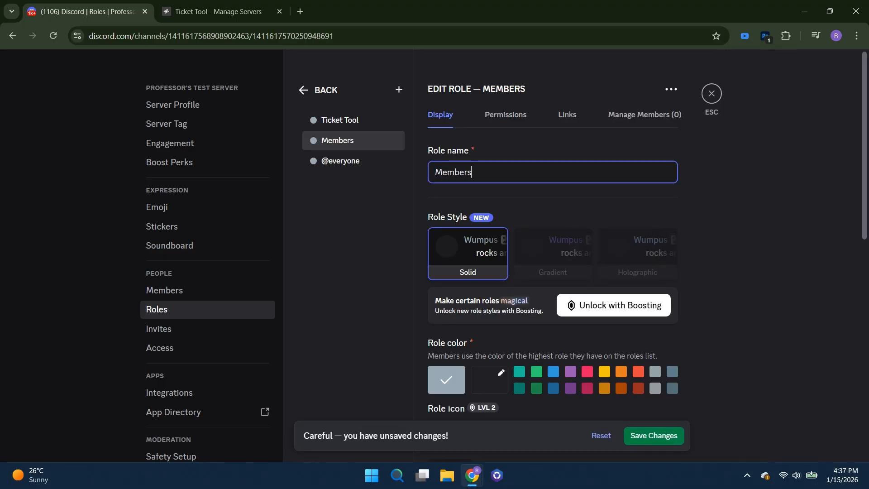
pyautogui.click(662, 439)
# Step: Add another role named Moderator and save it
pyautogui.click(399, 90)
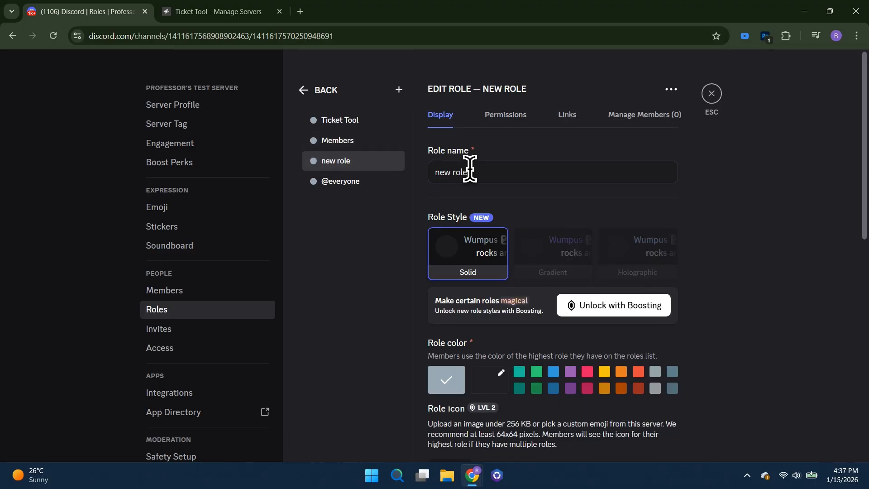
pyautogui.moveTo(470, 170); pyautogui.dragTo(433, 172)
pyautogui.write('Moderator')
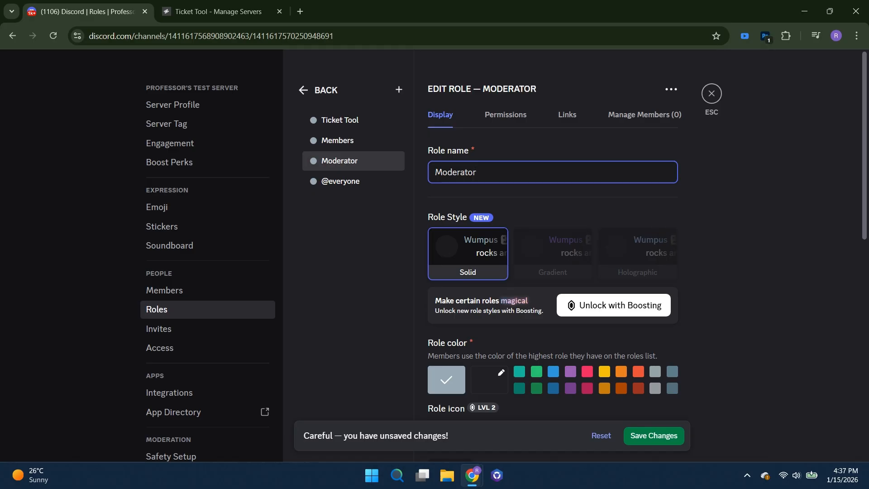
pyautogui.click(659, 437)
# Step: Rename the selected Moderator role to Support Staff, save the change, and leave the role editor
pyautogui.moveTo(483, 171); pyautogui.dragTo(433, 172)
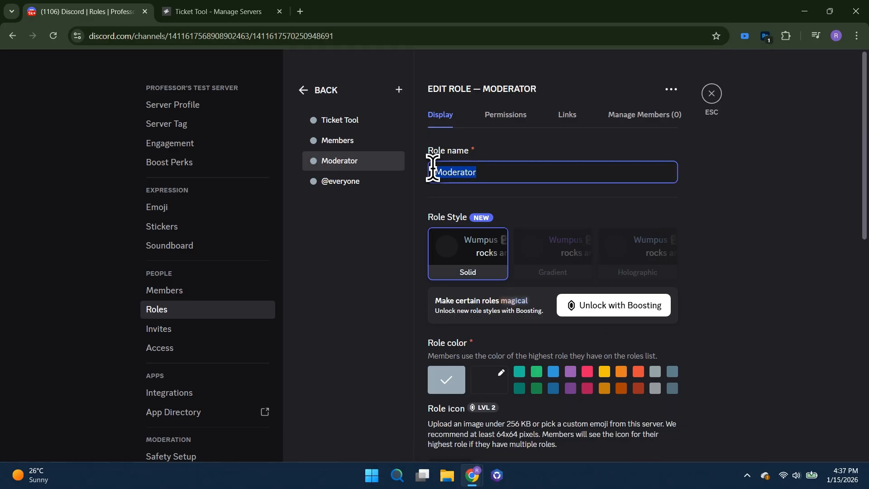
pyautogui.write('Support')
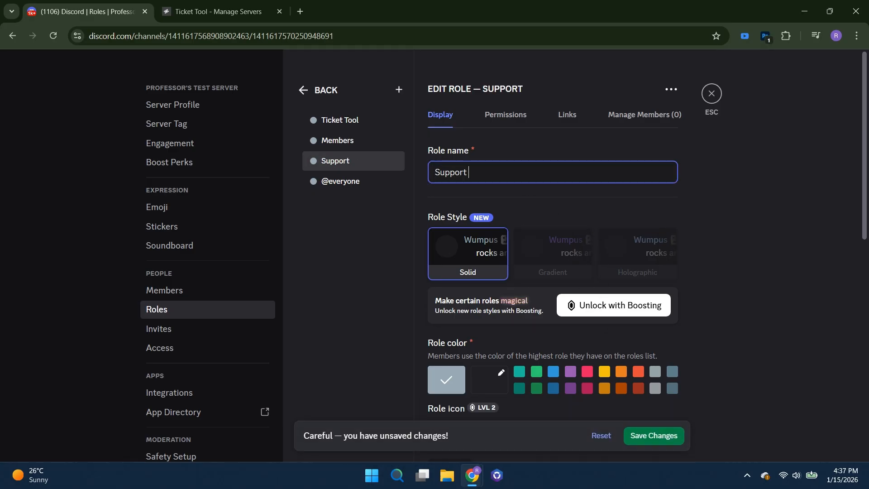
pyautogui.write(' Staff')
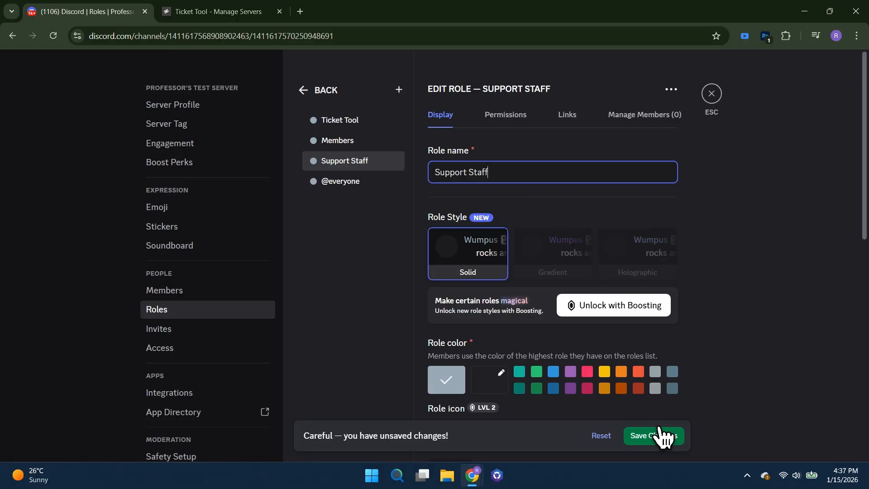
pyautogui.click(660, 436)
pyautogui.click(712, 95)
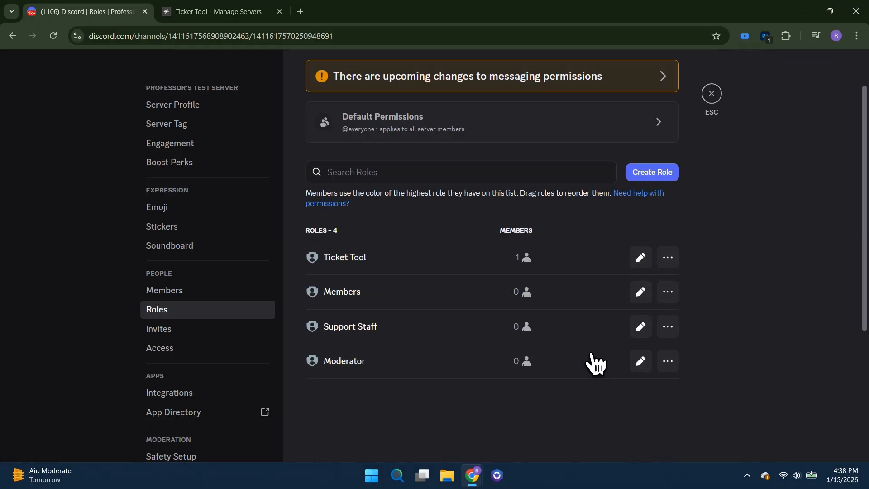
# Step: Reorder the roles as Moderator, Ticket Tool, Support Staff, Members, save the order, and close the server settings
pyautogui.moveTo(361, 358); pyautogui.dragTo(280, 222)
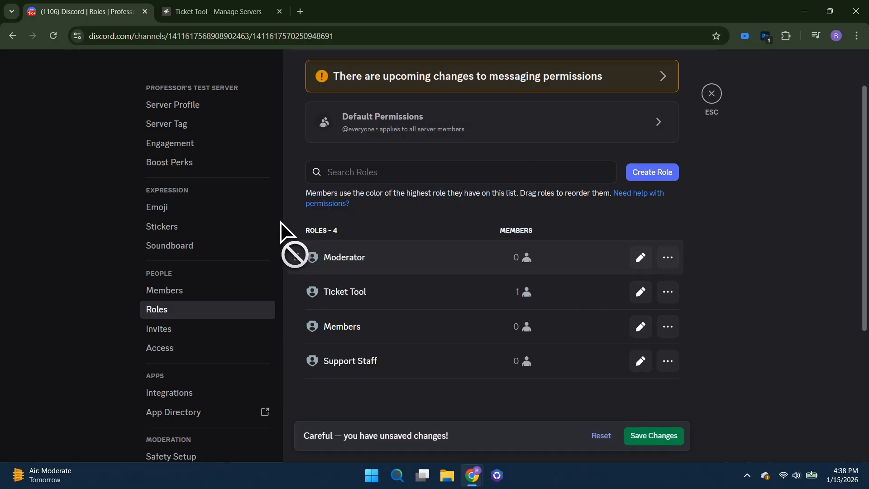
pyautogui.moveTo(330, 355); pyautogui.dragTo(284, 297)
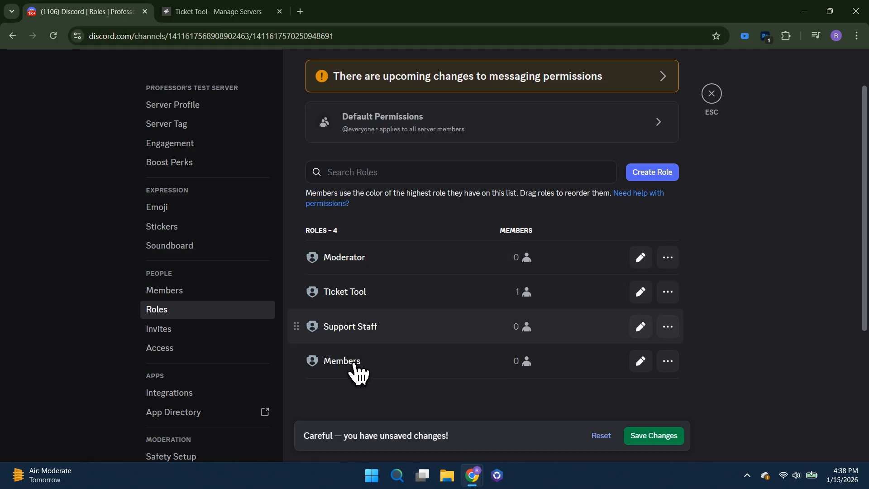
pyautogui.click(640, 435)
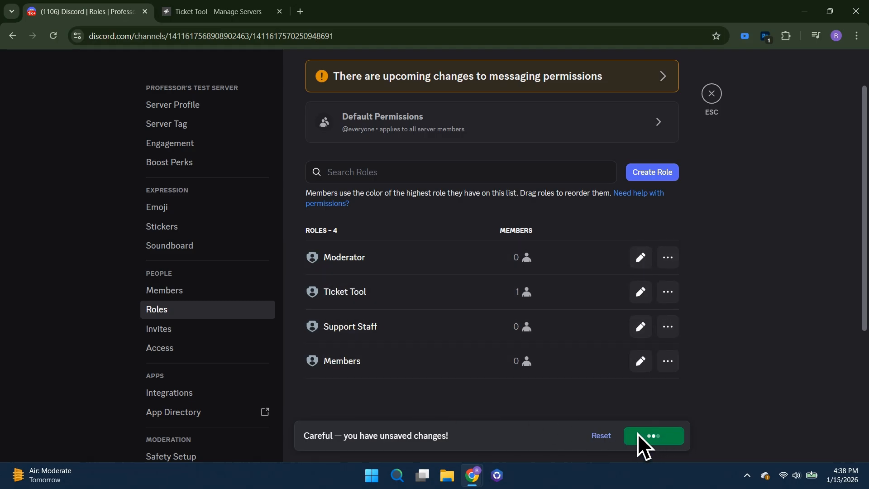
pyautogui.click(713, 96)
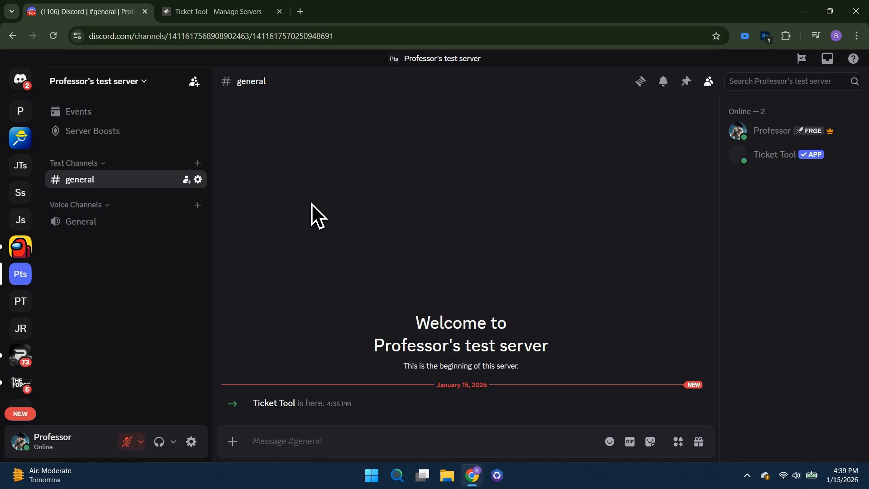
# Step: Set up a new private category named Support and continue to its member and role selection
pyautogui.rightClick(126, 250)
pyautogui.click(224, 373)
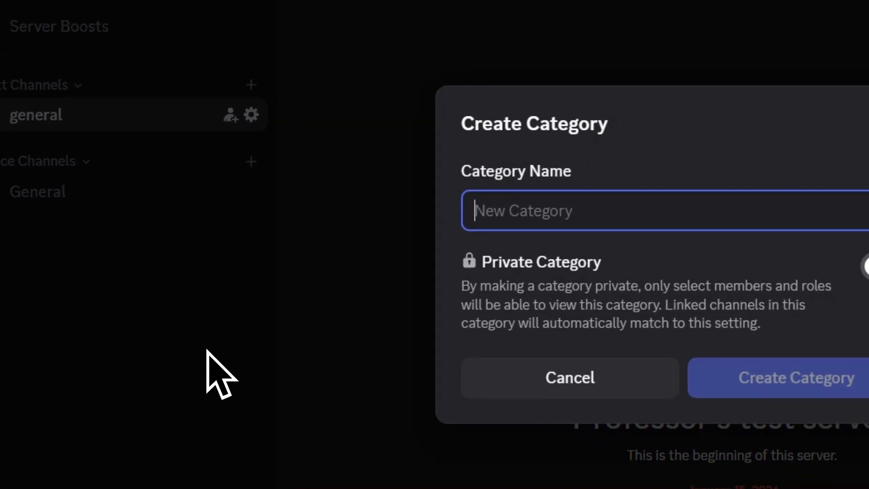
pyautogui.write('S')
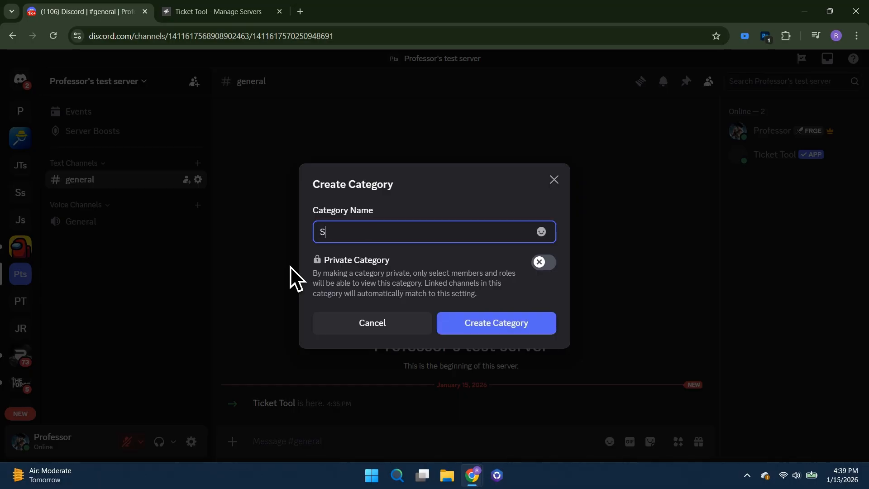
pyautogui.write('upport')
pyautogui.click(541, 262)
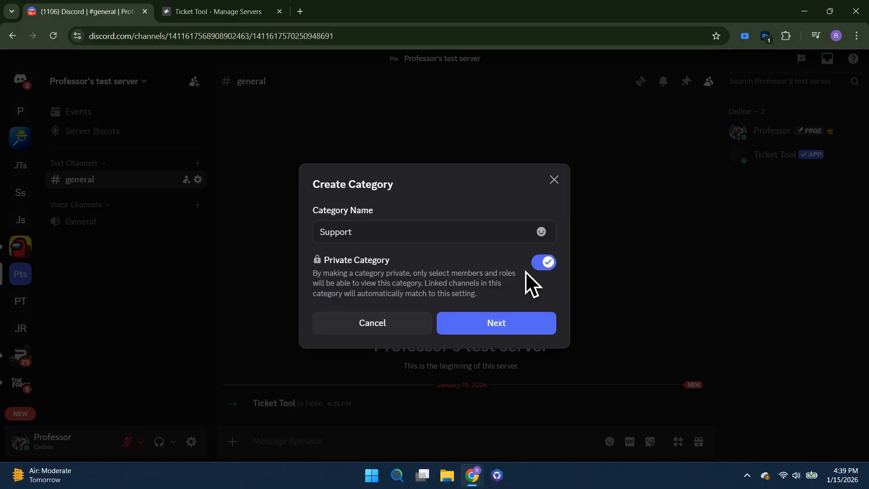
pyautogui.click(508, 323)
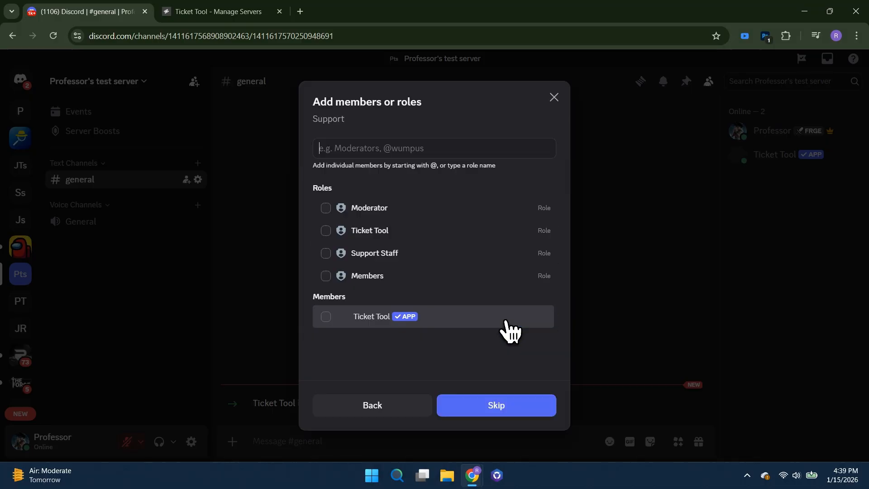
# Step: Give the Moderator, Ticket Tool, Support Staff and Members roles plus the Ticket Tool app access, and create the category
pyautogui.click(327, 208)
pyautogui.click(327, 230)
pyautogui.click(327, 253)
pyautogui.click(326, 294)
pyautogui.click(356, 334)
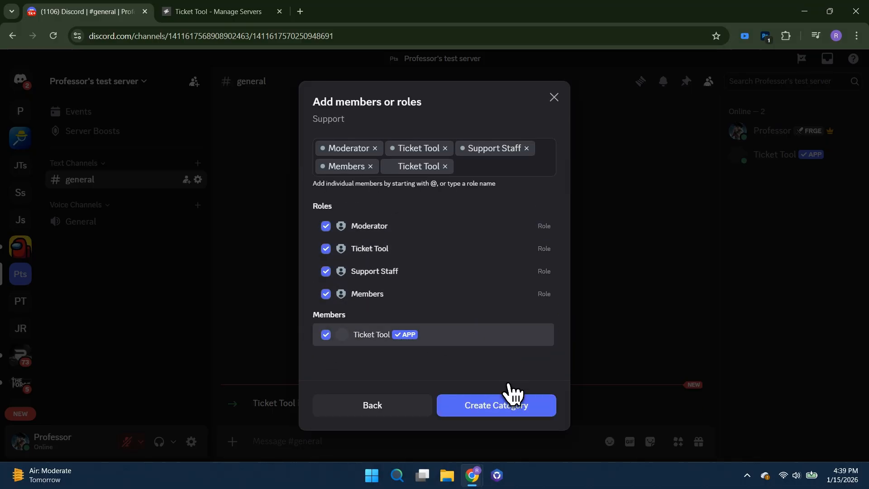
pyautogui.click(501, 409)
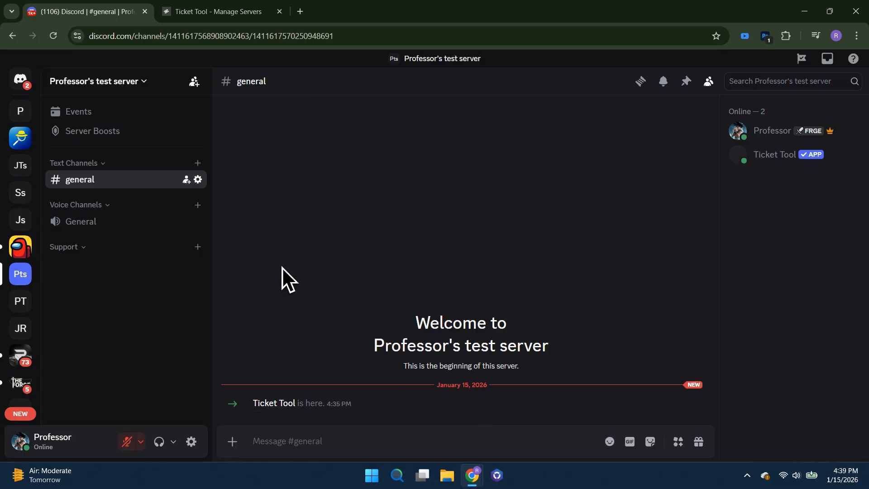
# Step: Create a text channel named support in the Support category
pyautogui.click(197, 246)
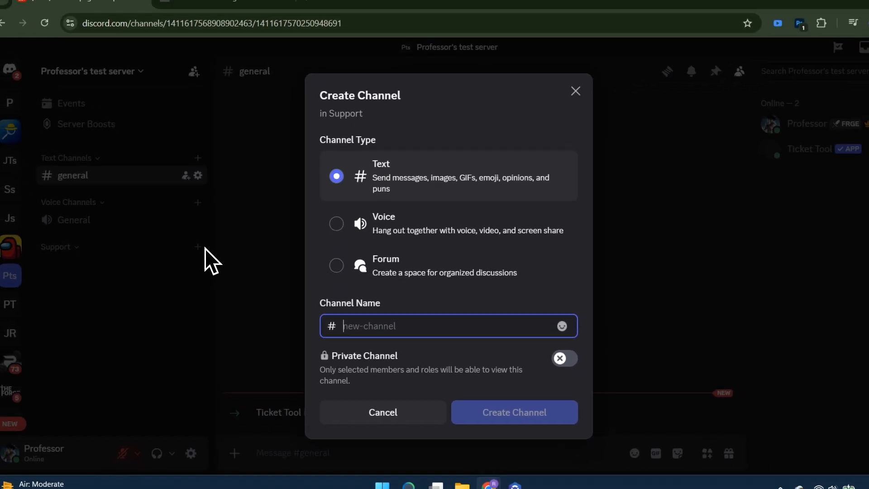
pyautogui.write('support')
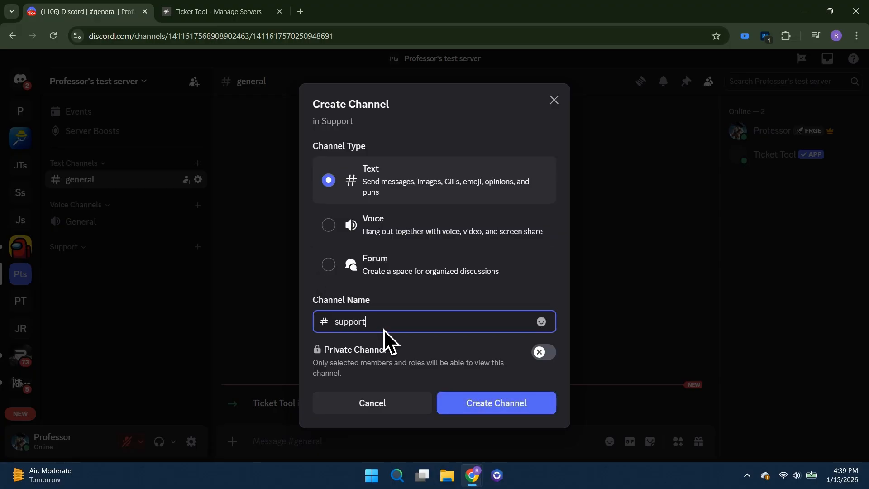
pyautogui.click(509, 407)
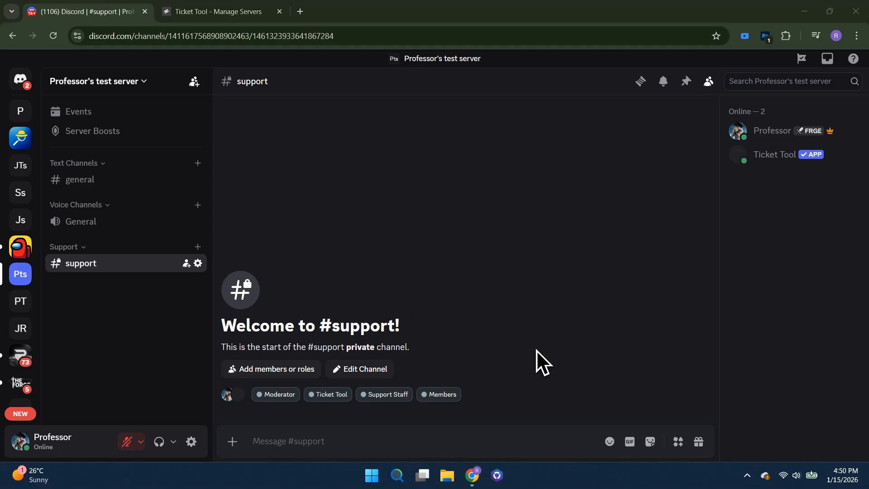
# Step: Switch to the Ticket Tool website and open the management dashboard for Professor's test server
pyautogui.click(235, 14)
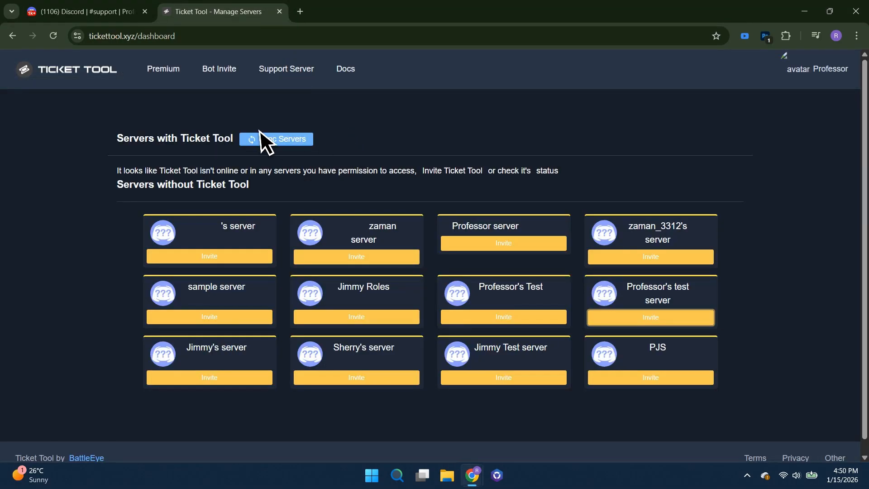
pyautogui.click(97, 78)
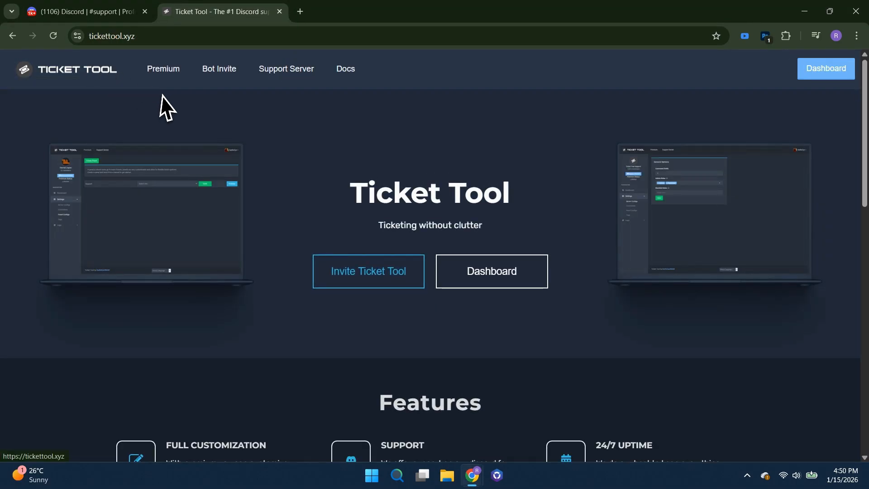
pyautogui.click(496, 278)
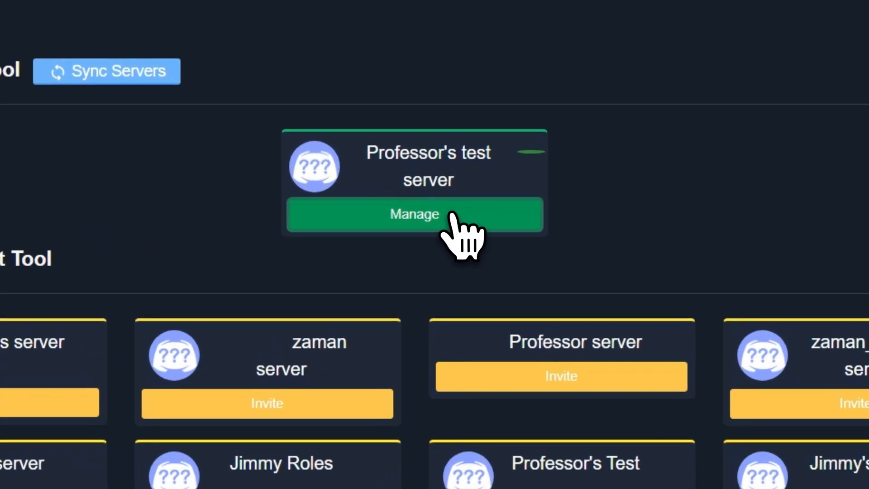
pyautogui.click(448, 211)
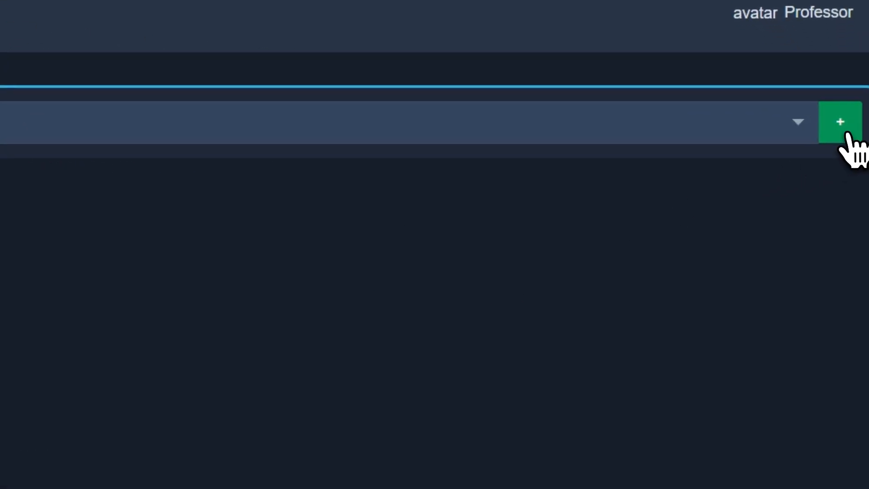
# Step: Create a new ticket panel named support
pyautogui.click(846, 135)
pyautogui.click(390, 325)
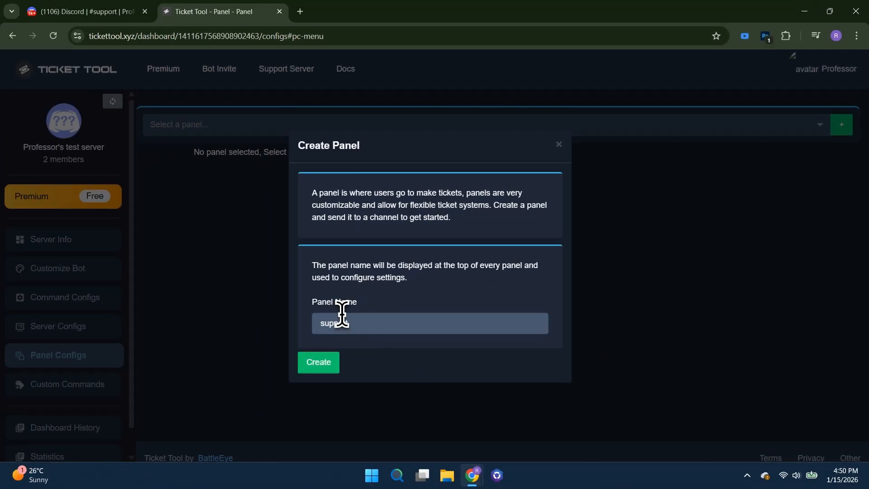
pyautogui.click(330, 364)
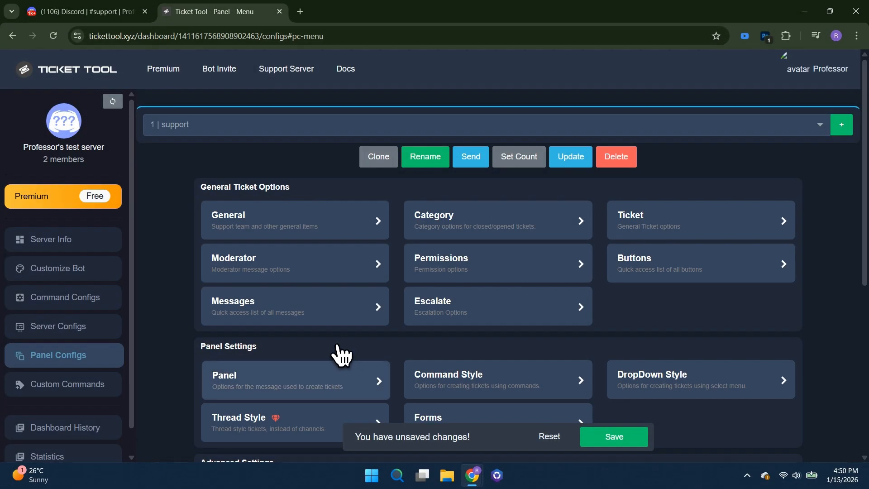
# Step: Assign Support Staff as the support team role in the panel's general options and save the change
pyautogui.click(311, 231)
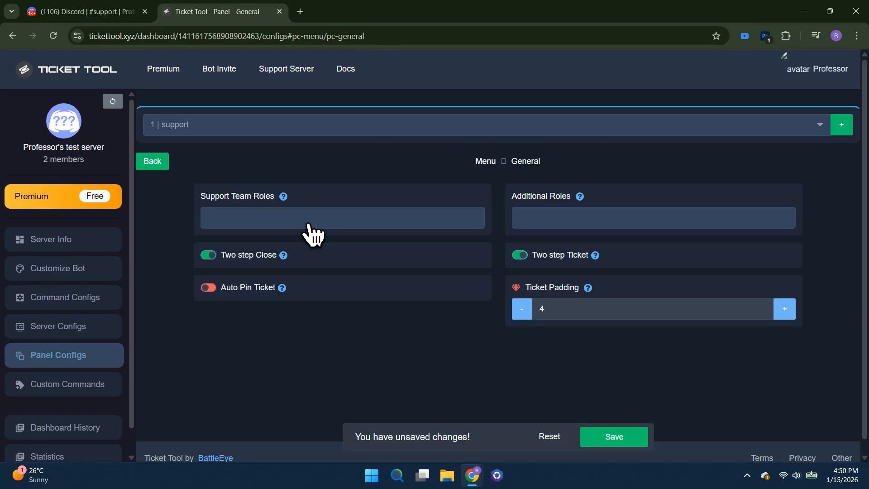
pyautogui.click(258, 226)
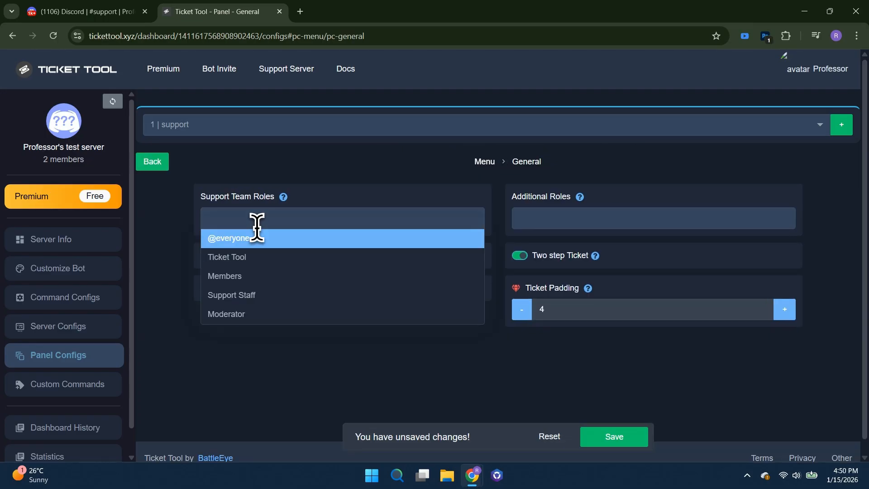
pyautogui.click(260, 302)
pyautogui.click(291, 337)
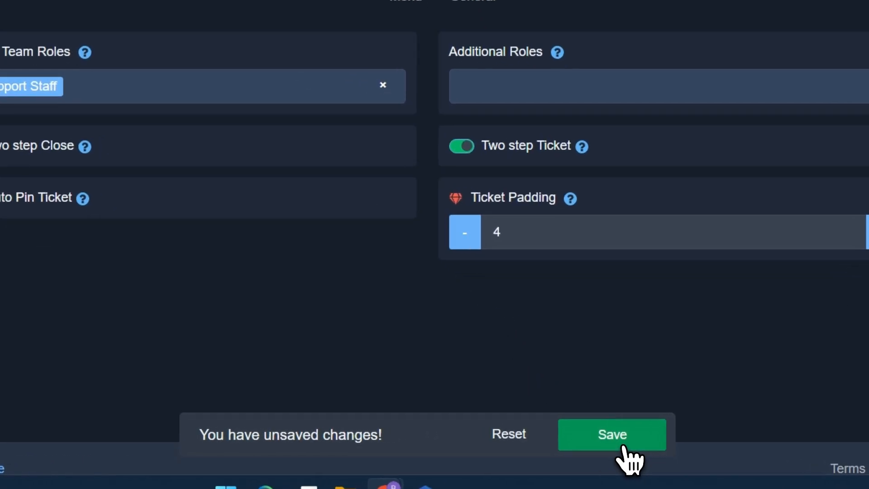
pyautogui.click(615, 437)
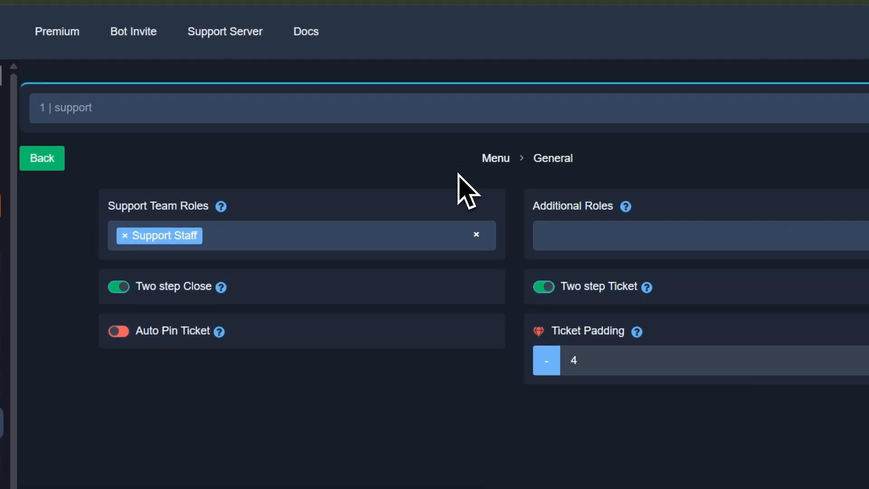
# Step: Set the panel's category for created and opened tickets to Support and save the change
pyautogui.click(485, 161)
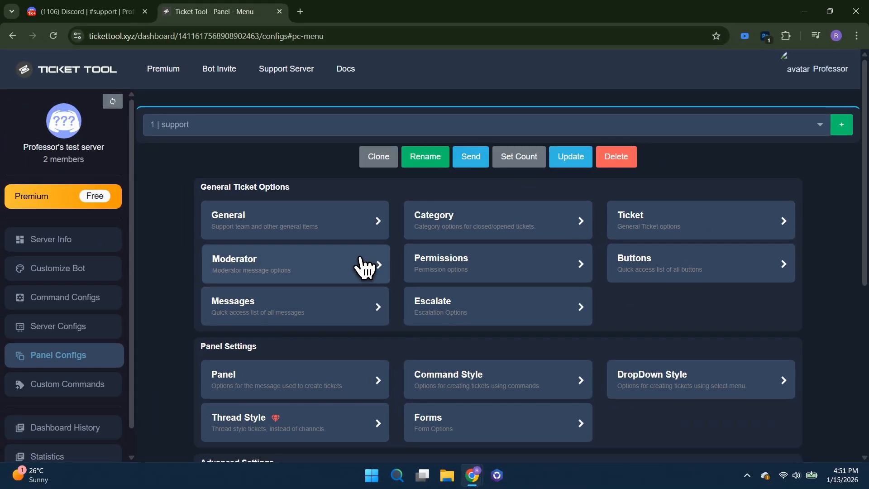
pyautogui.click(539, 229)
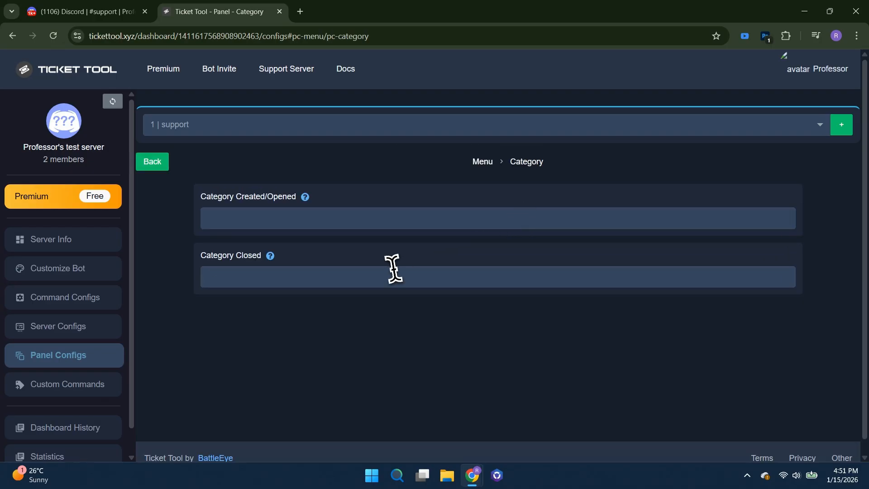
pyautogui.click(269, 225)
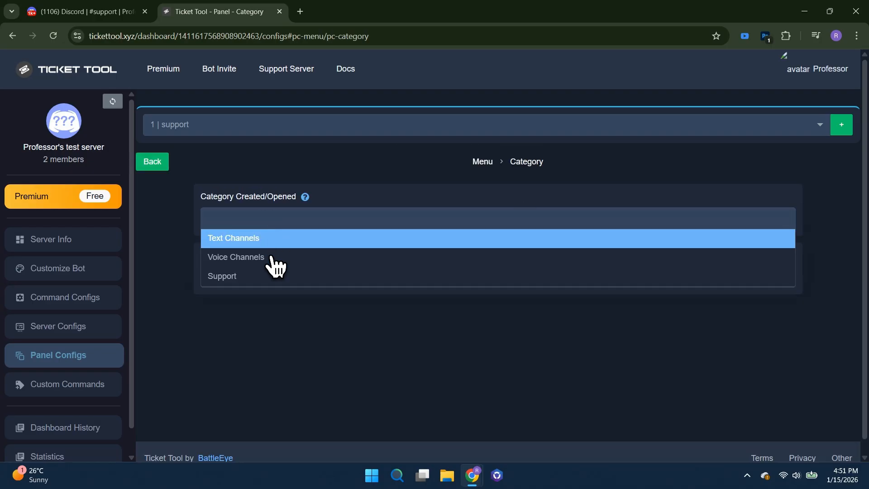
pyautogui.click(265, 283)
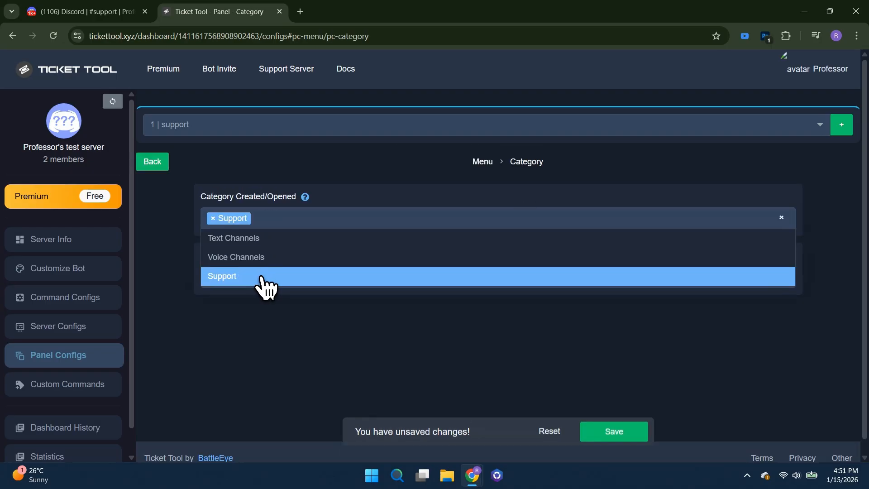
pyautogui.click(615, 440)
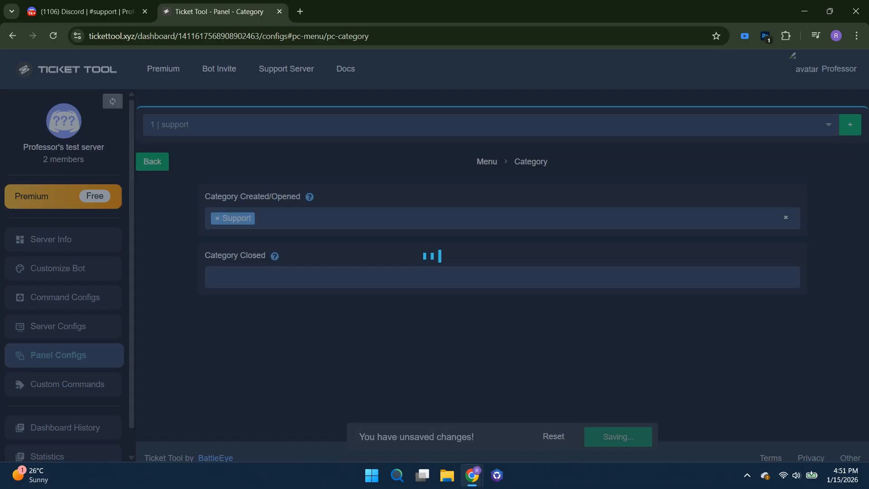
# Step: Examine the panel message's embed settings, including its name and ticket-creation description text
pyautogui.click(482, 163)
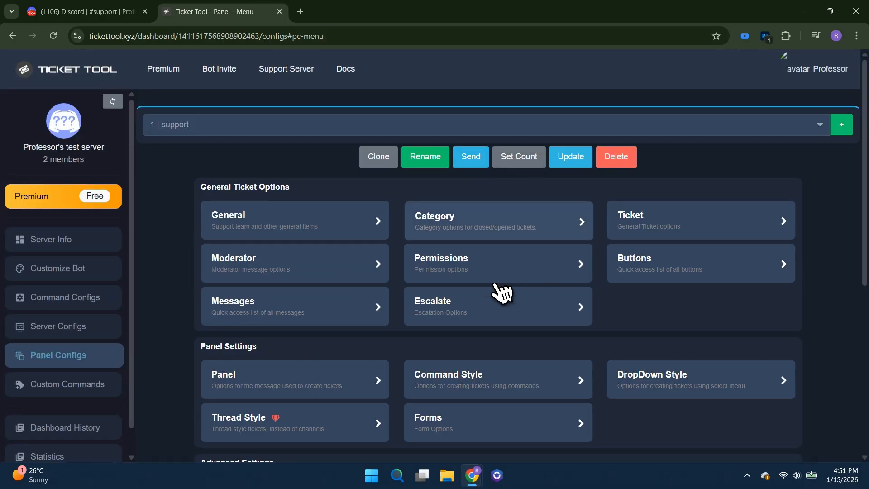
pyautogui.click(284, 312)
pyautogui.click(362, 217)
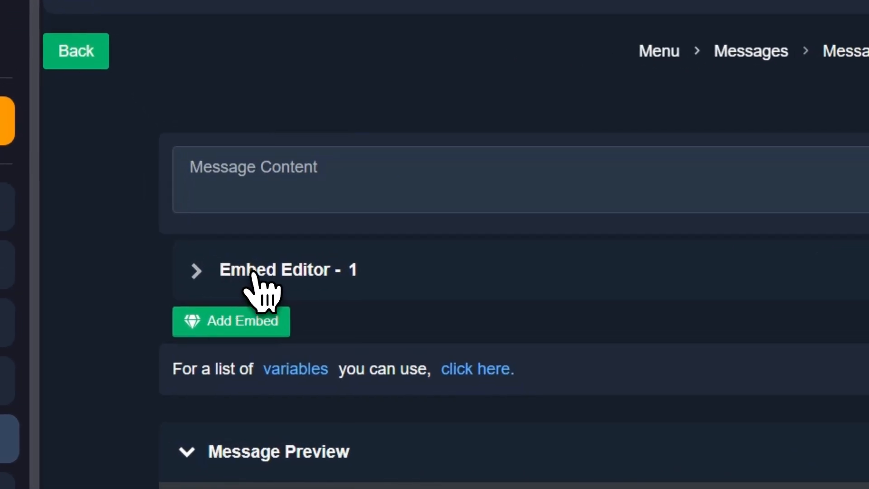
pyautogui.click(243, 274)
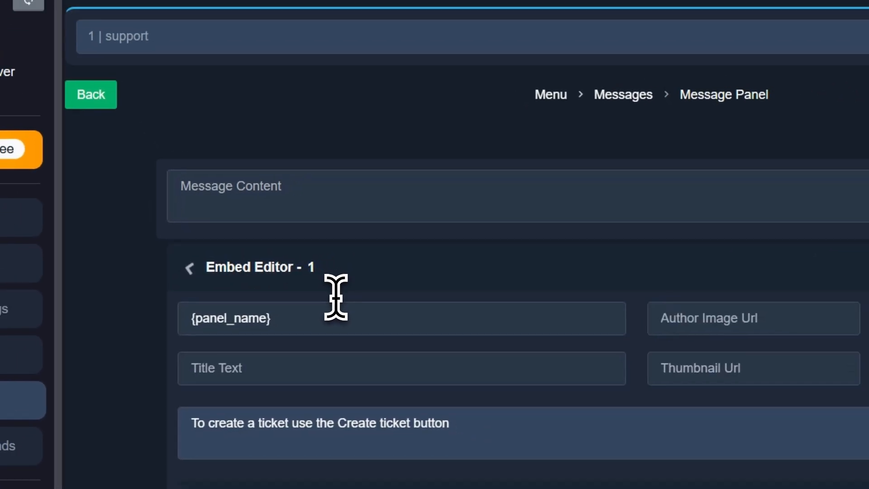
pyautogui.moveTo(472, 428); pyautogui.dragTo(238, 427)
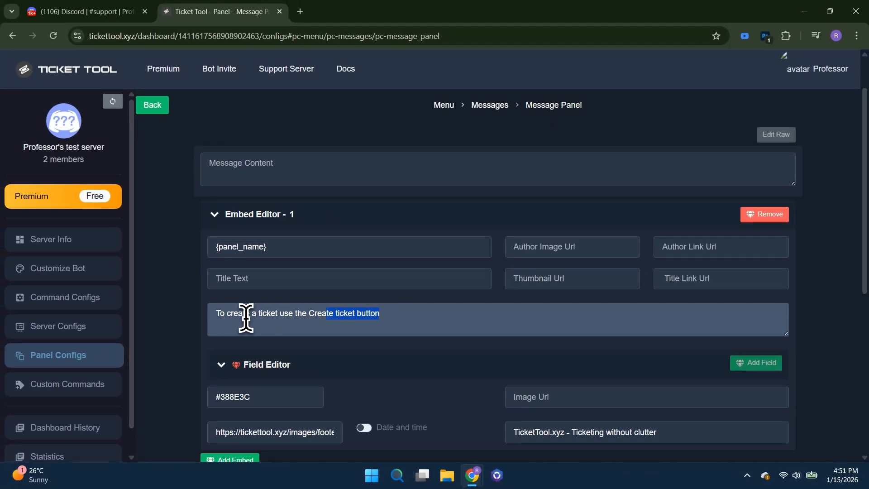
pyautogui.moveTo(246, 318); pyautogui.dragTo(219, 315)
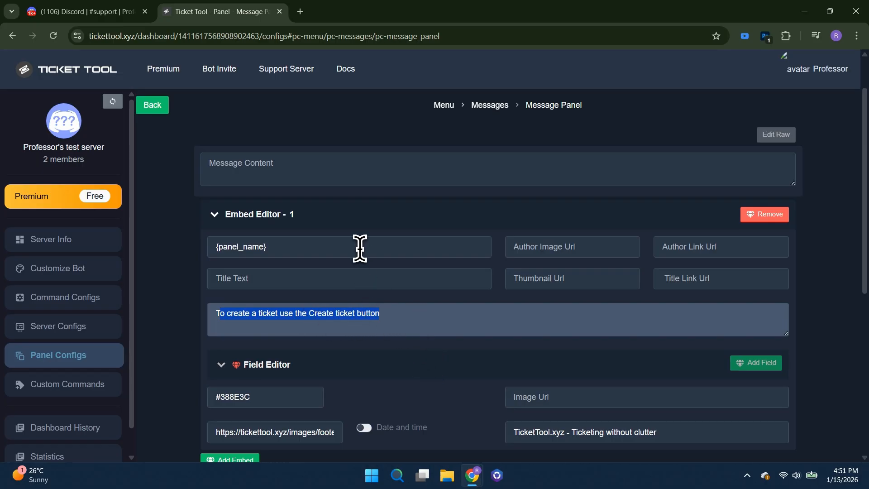
pyautogui.click(391, 140)
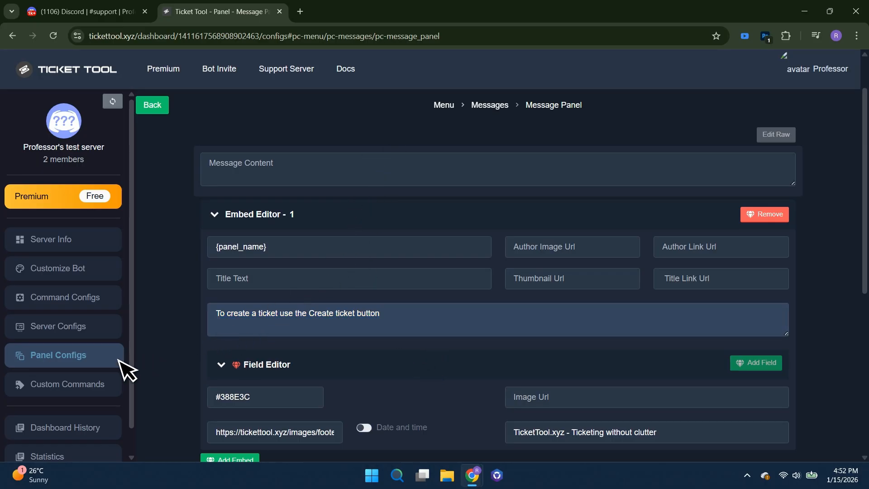
# Step: Send the support panel's message to the support channel
pyautogui.click(72, 363)
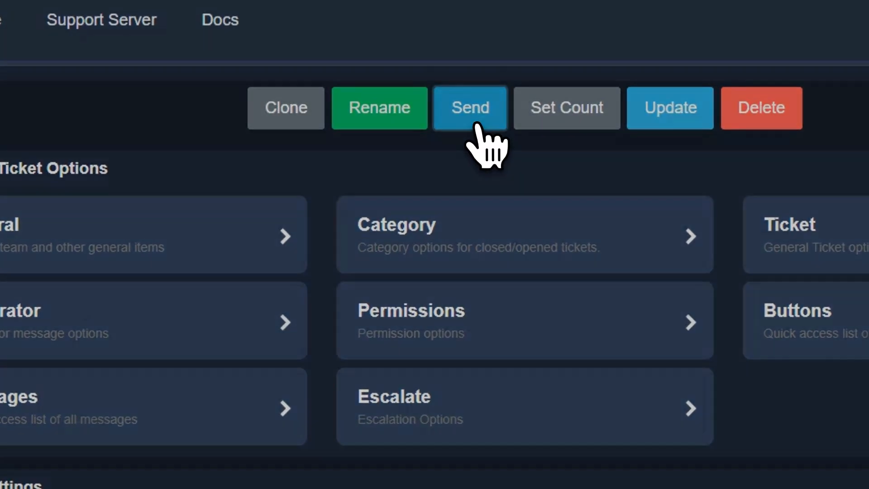
pyautogui.click(476, 126)
pyautogui.click(350, 291)
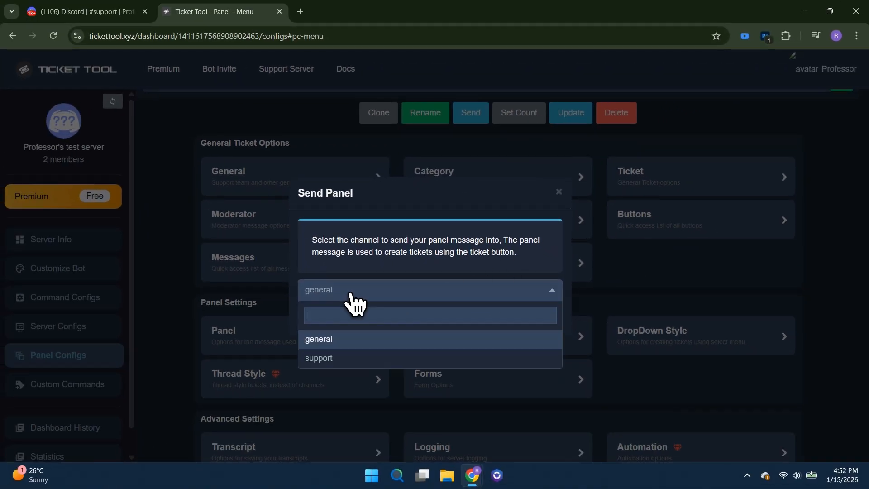
pyautogui.click(346, 359)
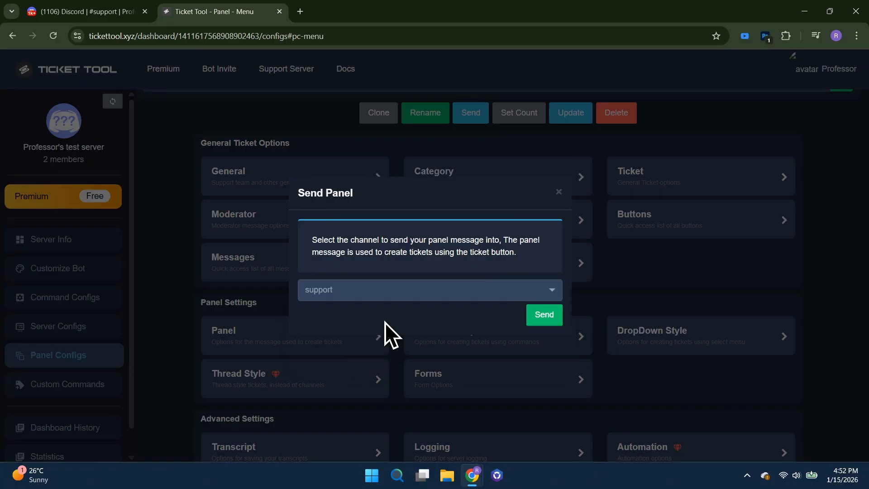
pyautogui.click(545, 316)
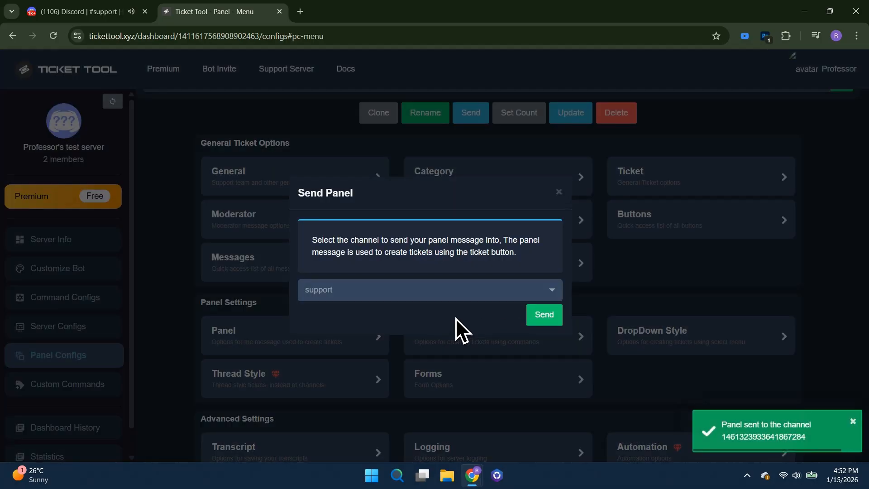
# Step: Switch to Discord, create a test ticket from the panel in the support channel, and open the ticket-0001 channel
pyautogui.click(86, 11)
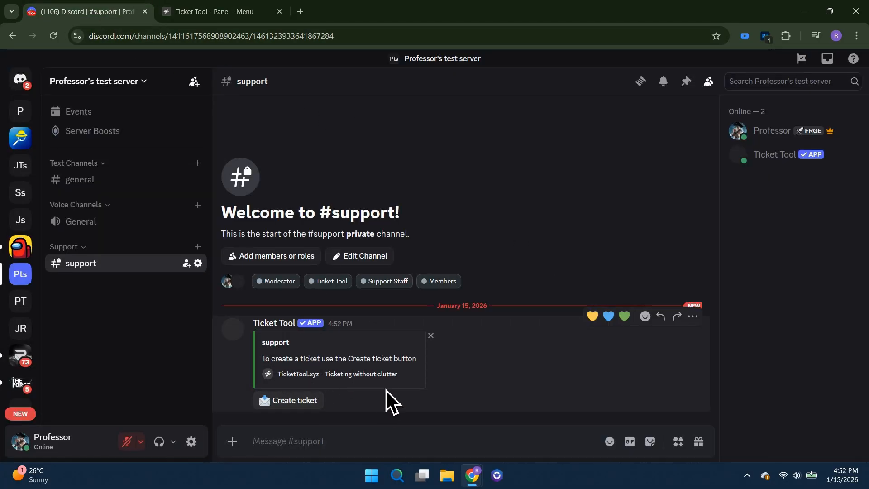
pyautogui.click(297, 404)
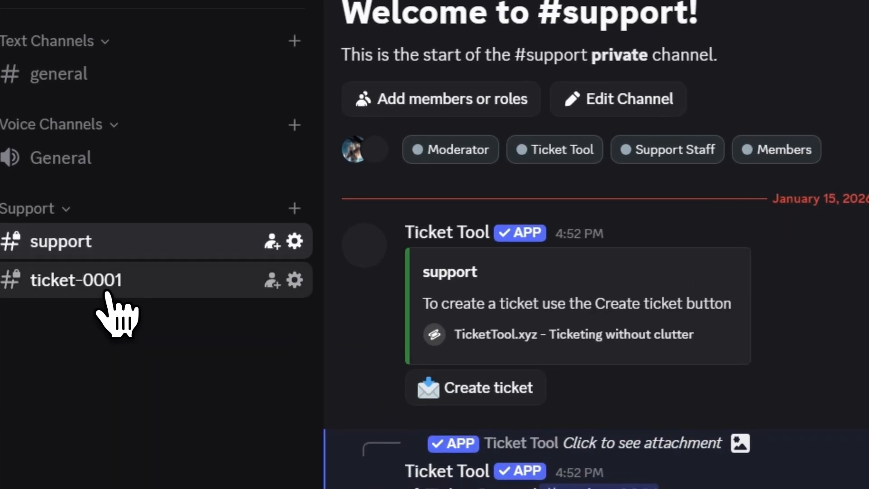
pyautogui.click(107, 292)
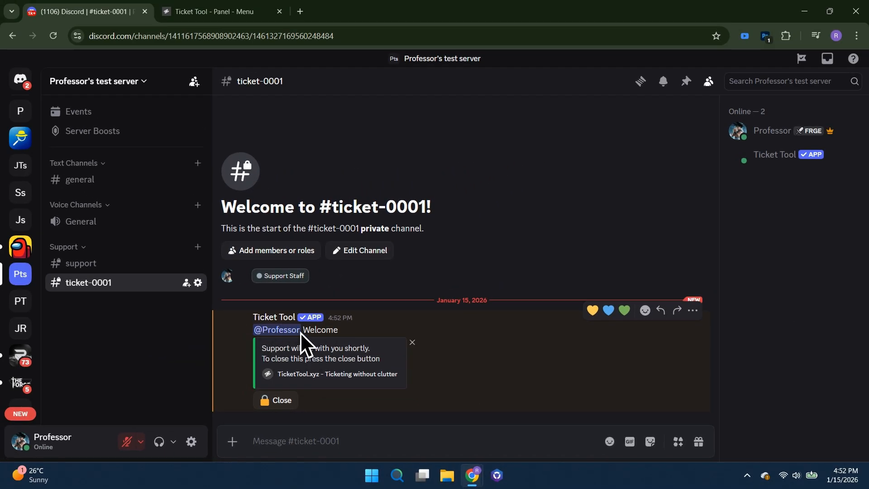
# Step: Request closing of the test ticket in ticket-0001 and cancel the request
pyautogui.click(284, 403)
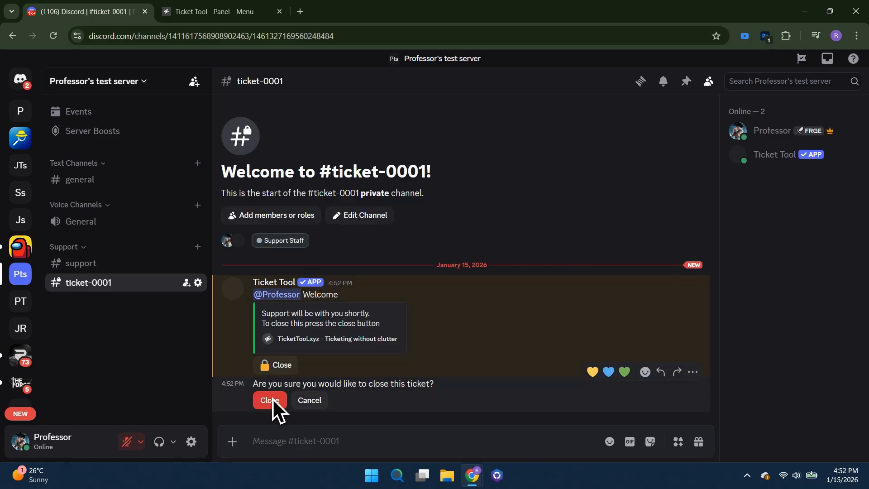
pyautogui.click(321, 400)
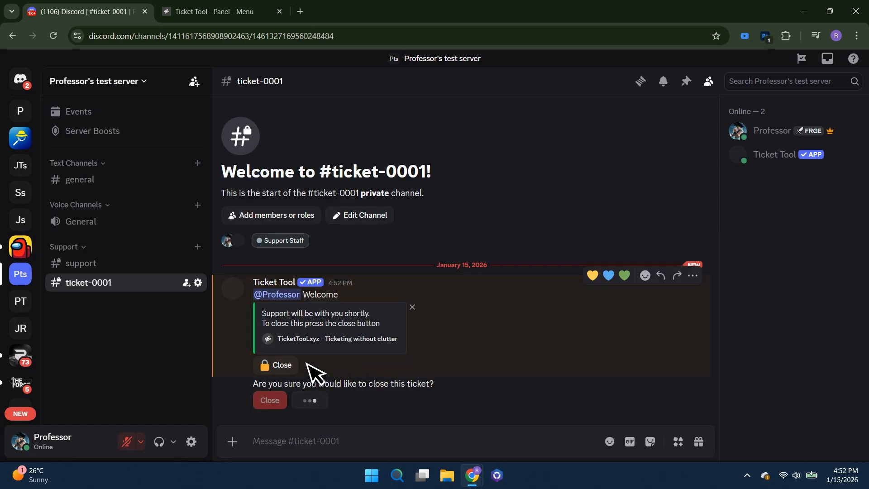